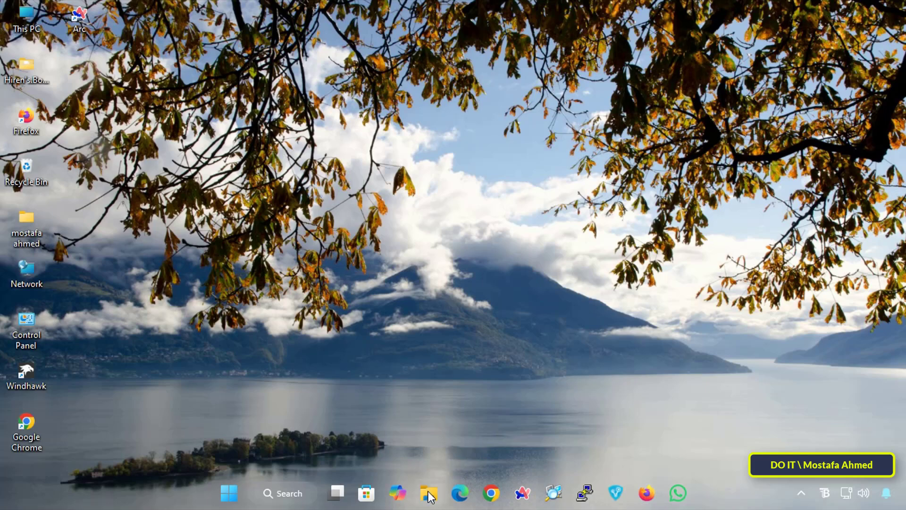
# Bring up File Explorer on Home and collapse the Recent files section.
pyautogui.press('super+e')
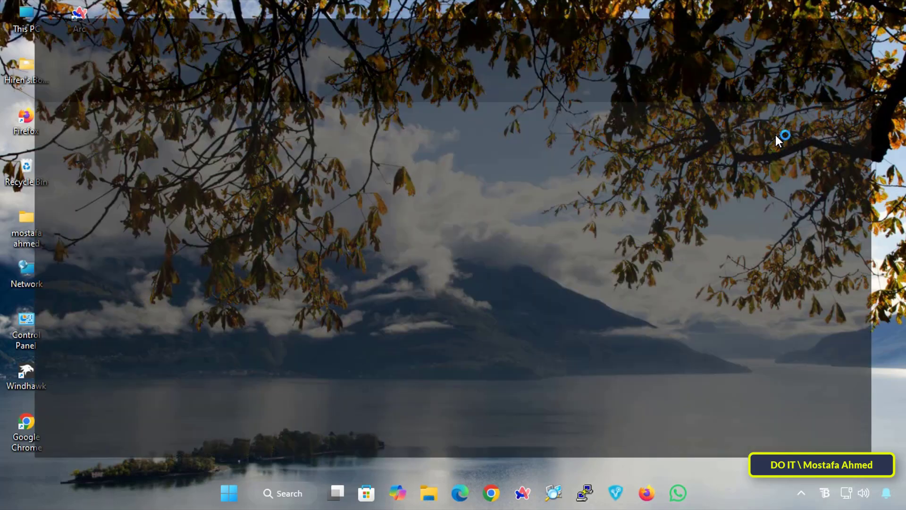
pyautogui.click(228, 350)
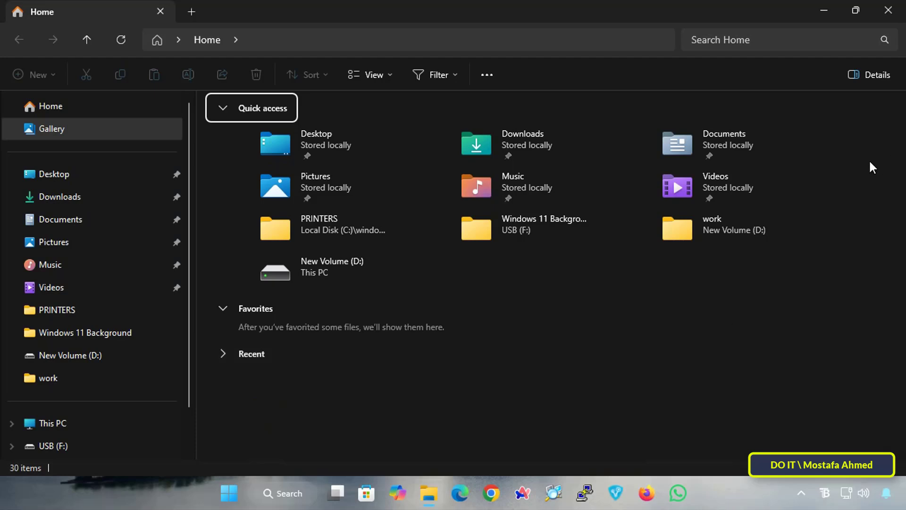
pyautogui.scroll(-1, 118, 317)
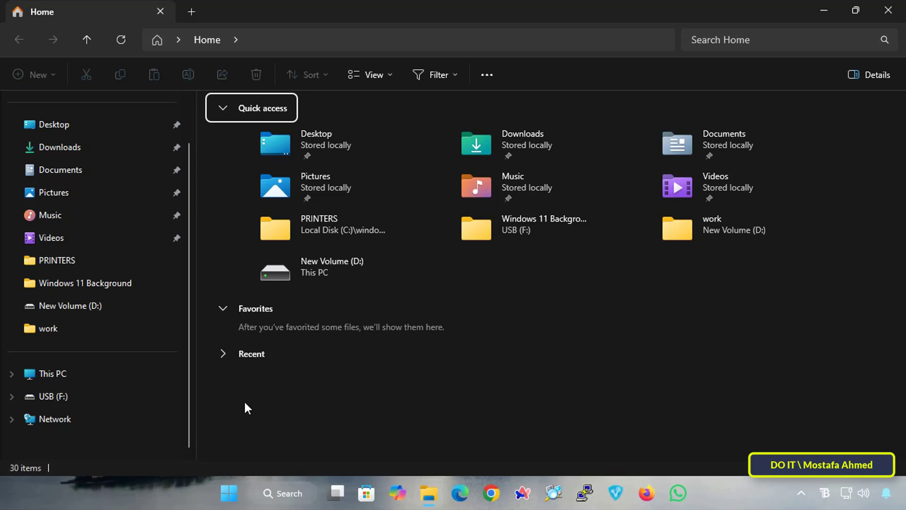
# Enable 'Show libraries' in Folder Options' View settings and apply it.
pyautogui.click(484, 78)
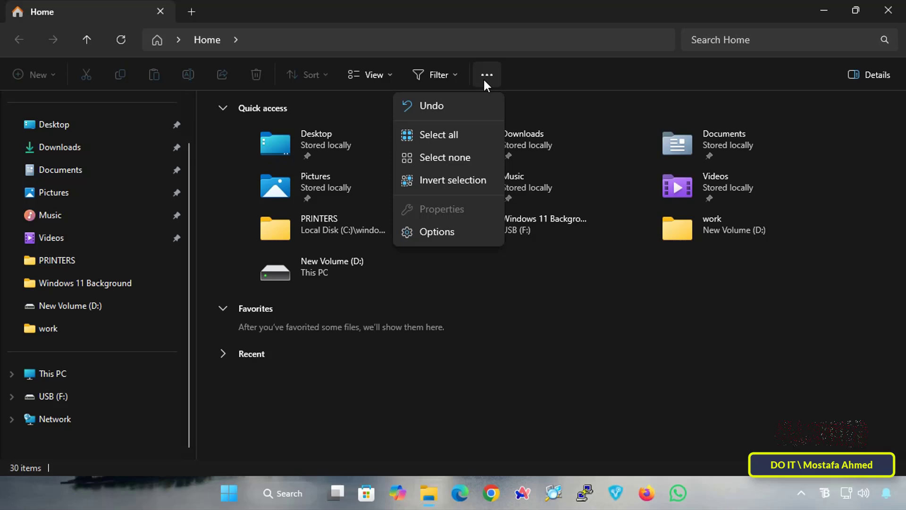
pyautogui.click(453, 229)
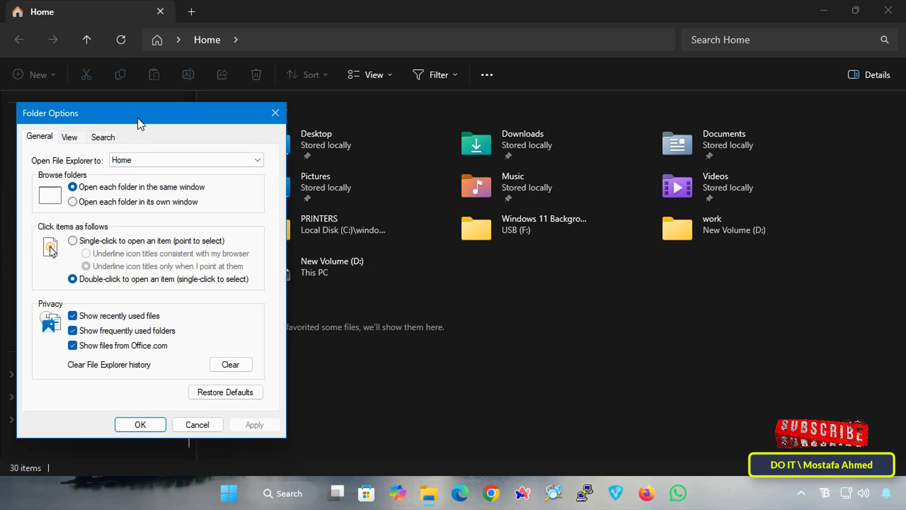
pyautogui.moveTo(138, 118); pyautogui.dragTo(447, 71)
pyautogui.click(378, 91)
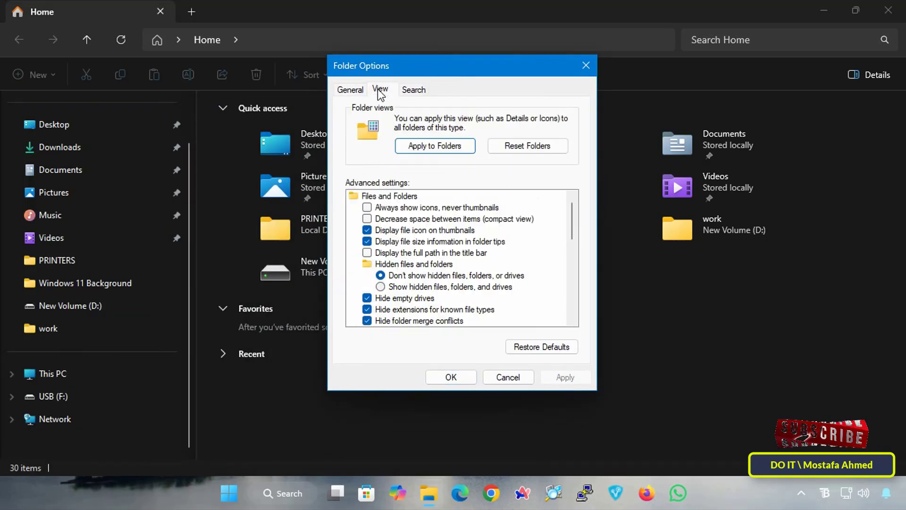
pyautogui.scroll(-3, 471, 272)
pyautogui.scroll(-3, 474, 272)
pyautogui.scroll(-3, 473, 267)
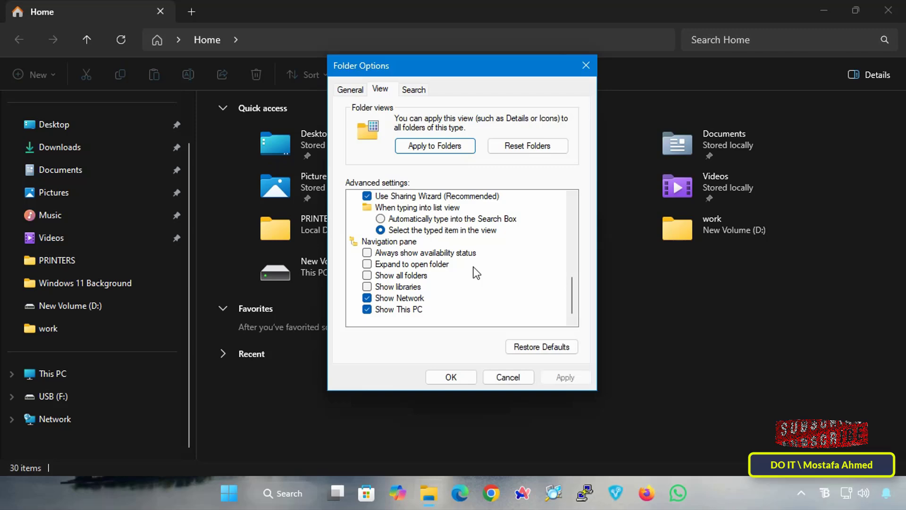
pyautogui.click(367, 287)
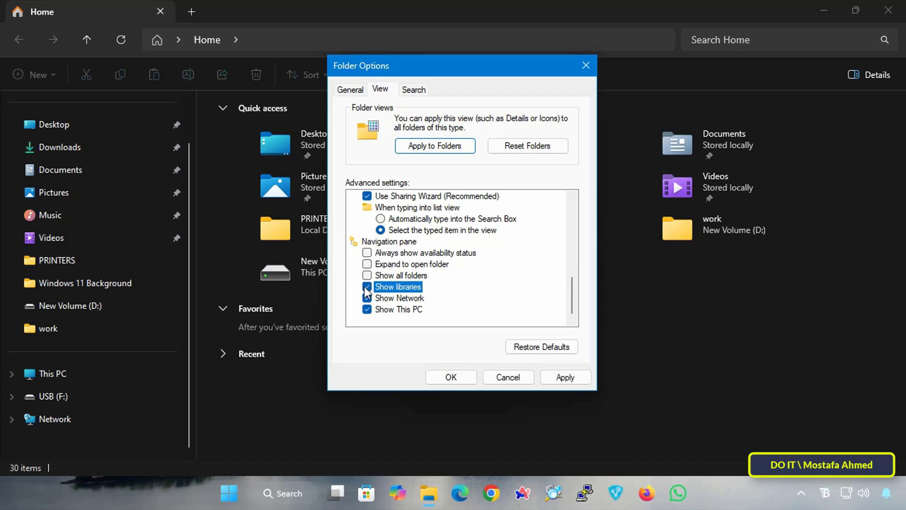
pyautogui.click(565, 376)
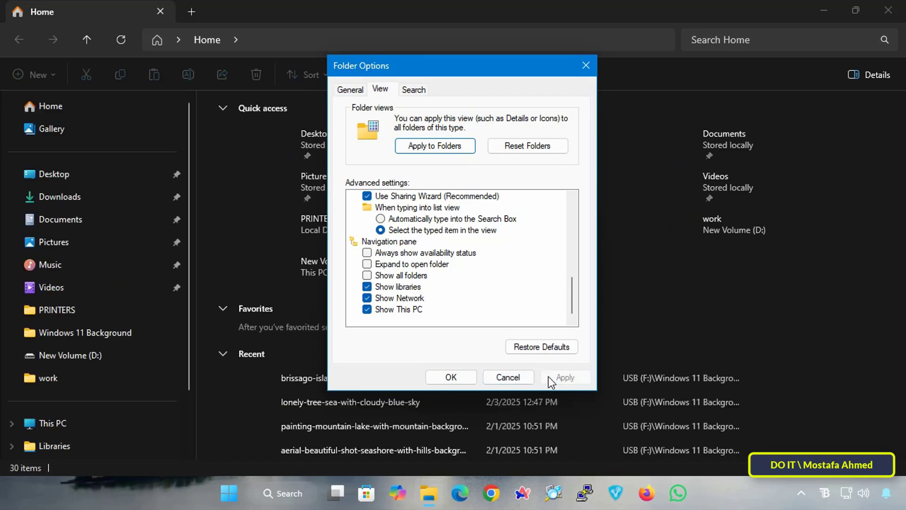
# Close Folder Options and go into the Libraries folder from the navigation pane.
pyautogui.click(451, 377)
pyautogui.scroll(-3, 103, 355)
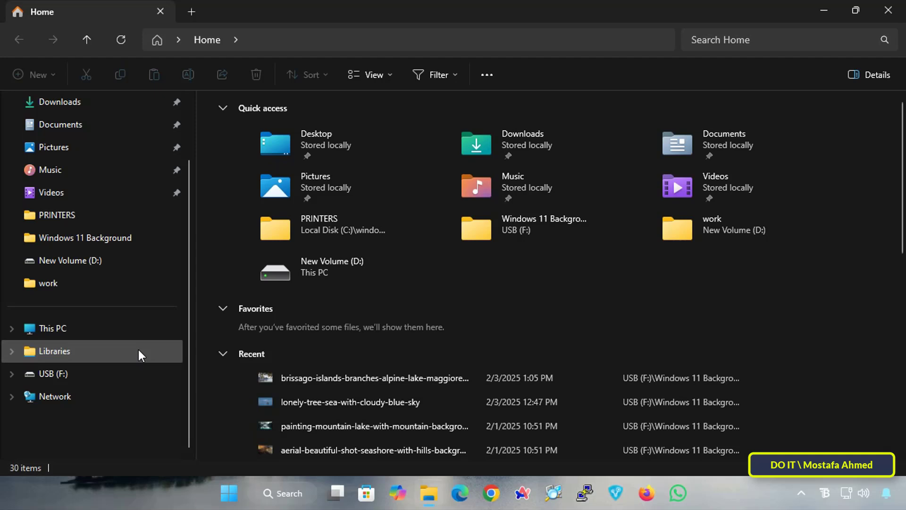
pyautogui.click(12, 351)
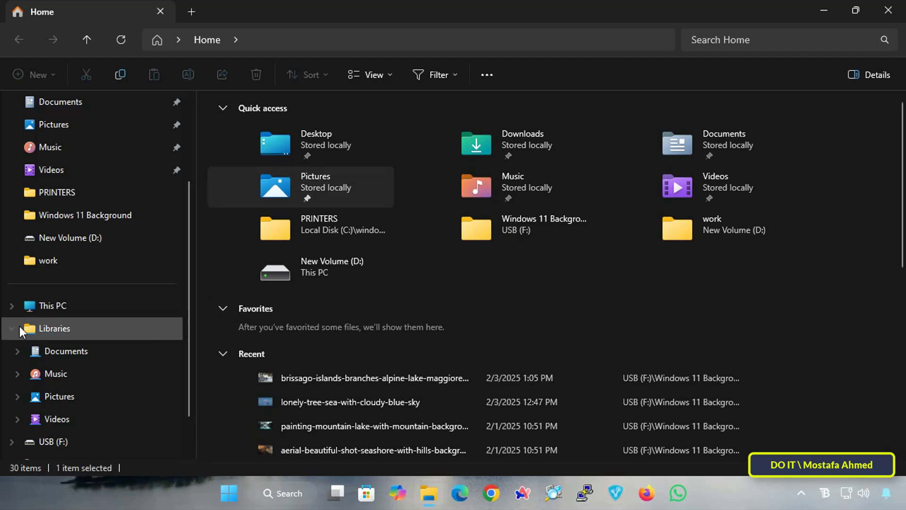
pyautogui.doubleClick(78, 328)
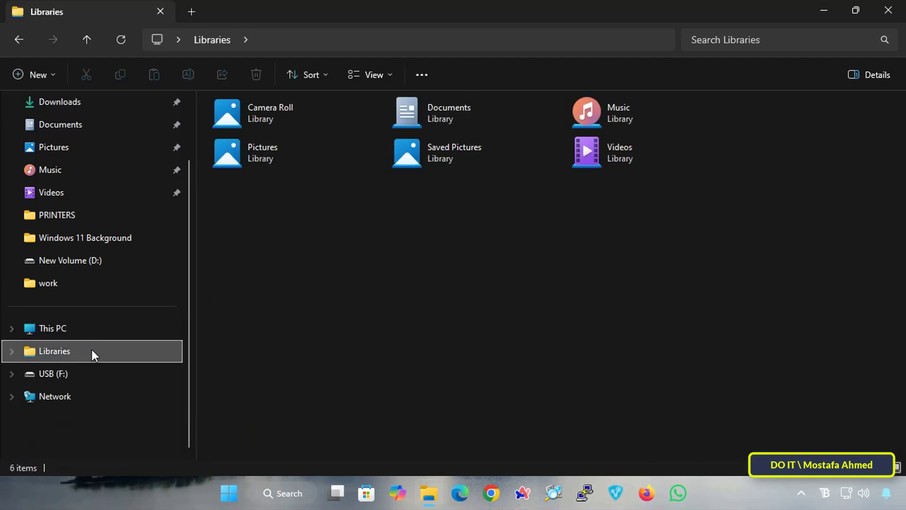
# Create a new library named MY ALL in the Libraries folder.
pyautogui.rightClick(439, 248)
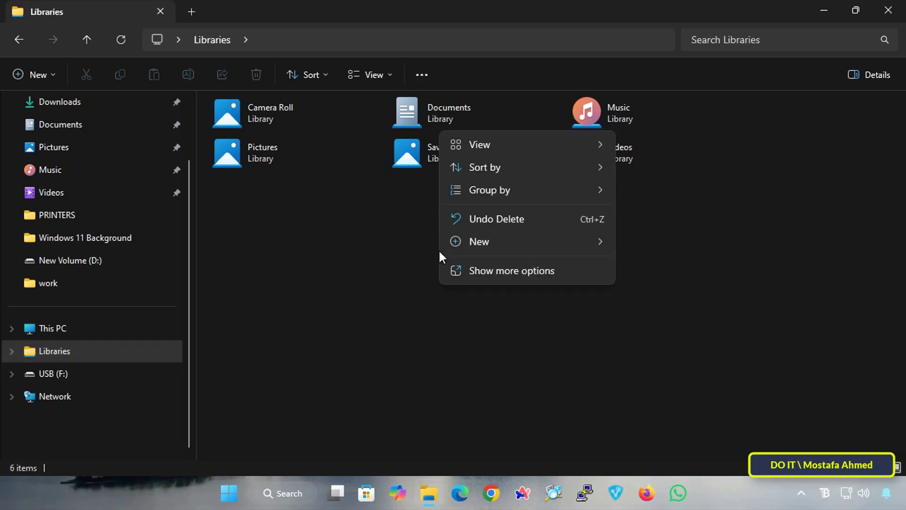
pyautogui.moveTo(480, 242)
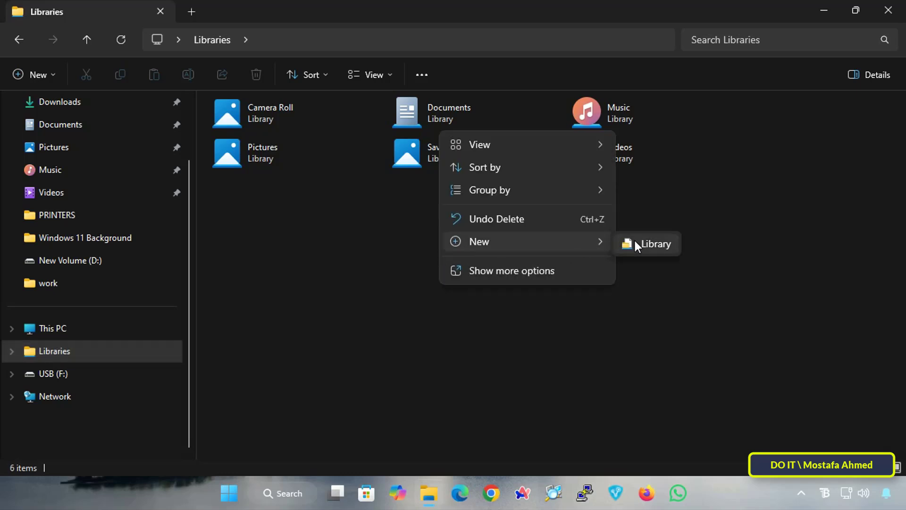
pyautogui.click(634, 243)
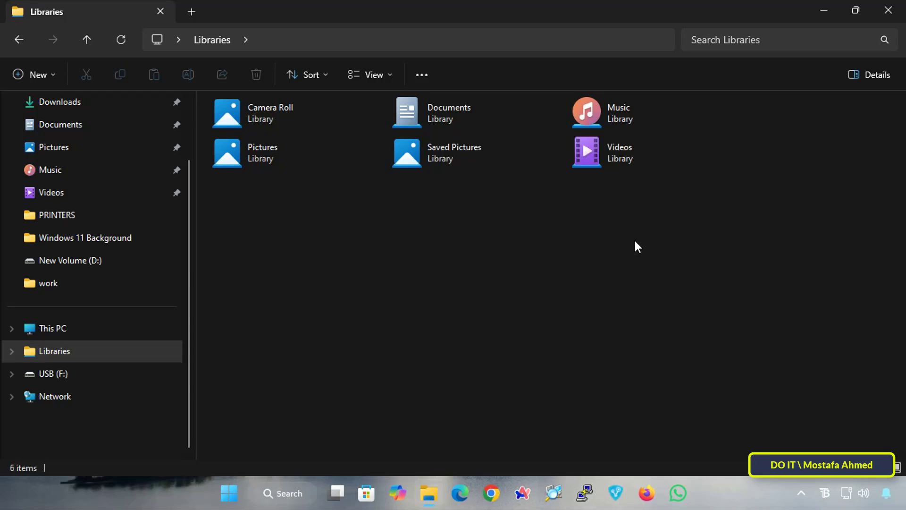
pyautogui.write('MY ')
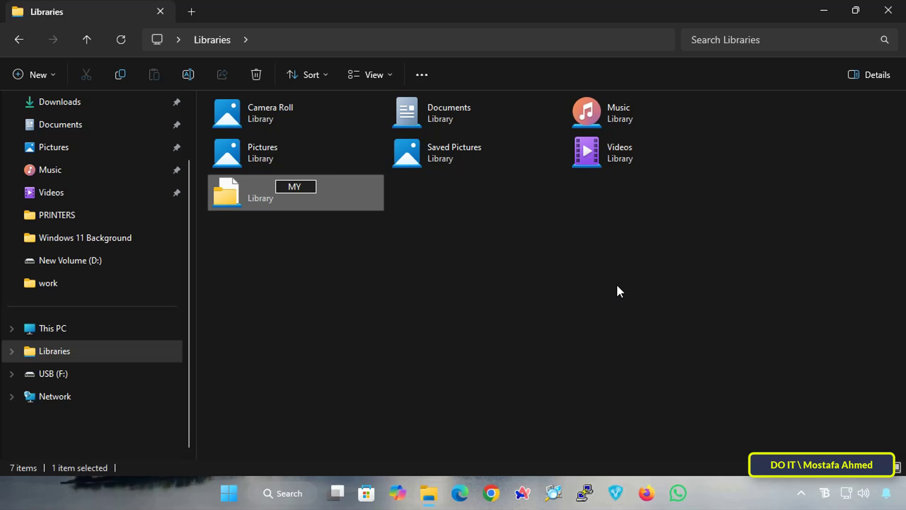
pyautogui.write('ALL')
pyautogui.press('Return')
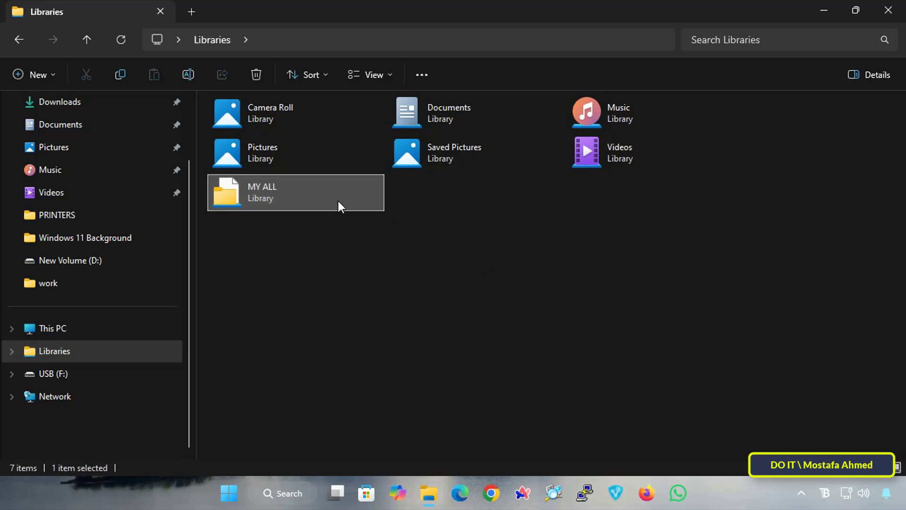
# Bring up the Properties dialog of the MY ALL library.
pyautogui.rightClick(309, 193)
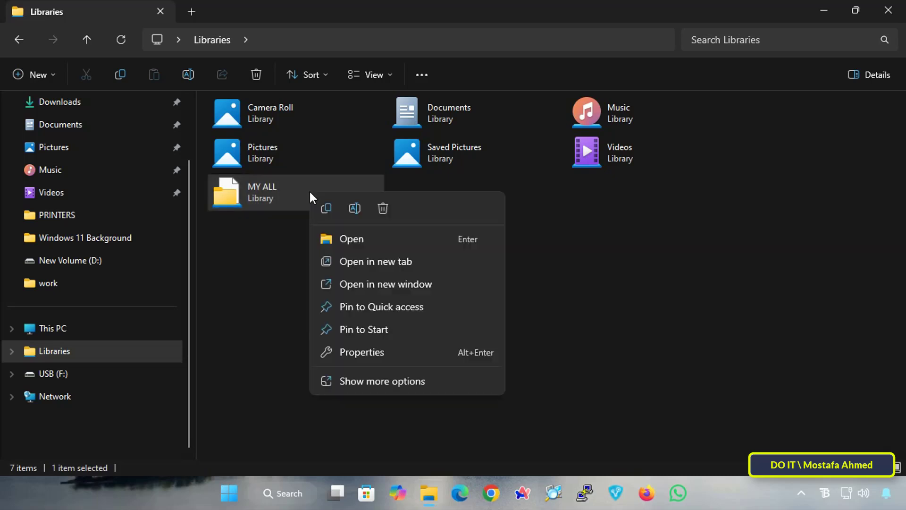
pyautogui.click(352, 354)
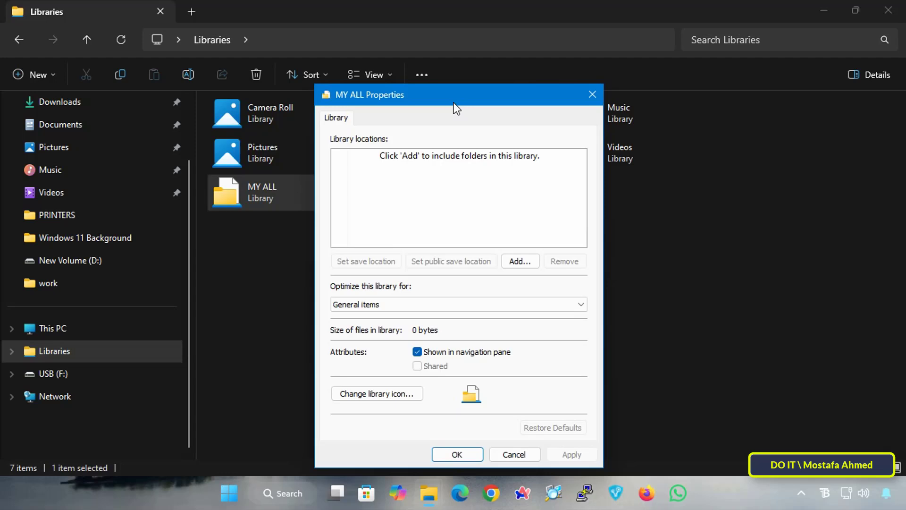
pyautogui.moveTo(451, 100); pyautogui.dragTo(461, 70)
# Include the APPS and work folders from New Volume (D:) in the MY ALL library.
pyautogui.click(530, 231)
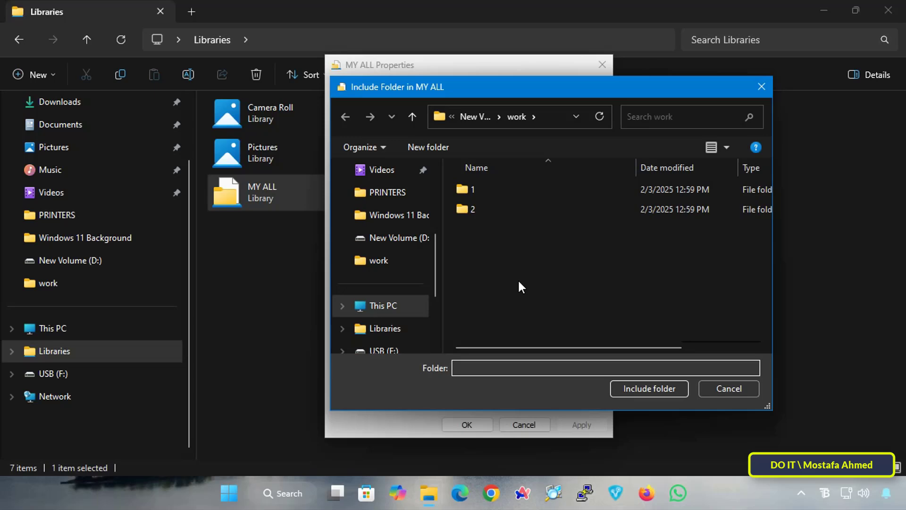
pyautogui.press('BackSpace')
pyautogui.click(481, 189)
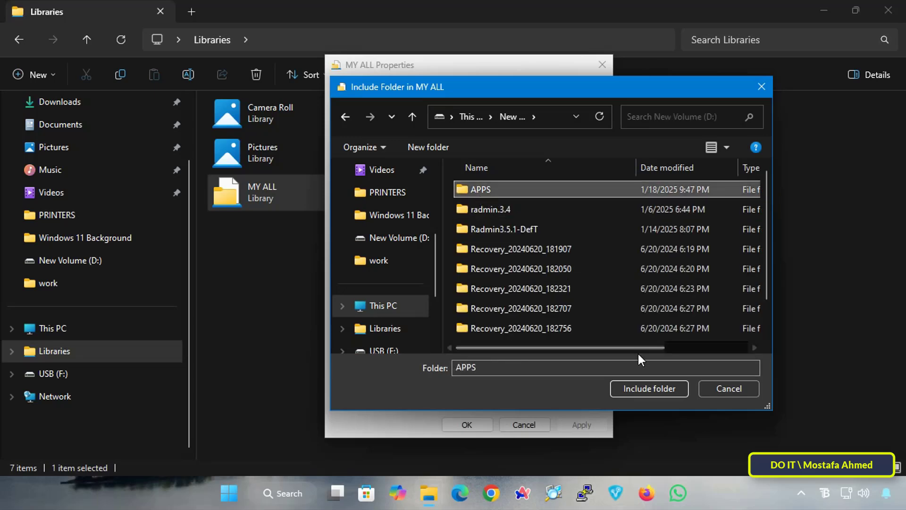
pyautogui.click(649, 388)
pyautogui.click(529, 232)
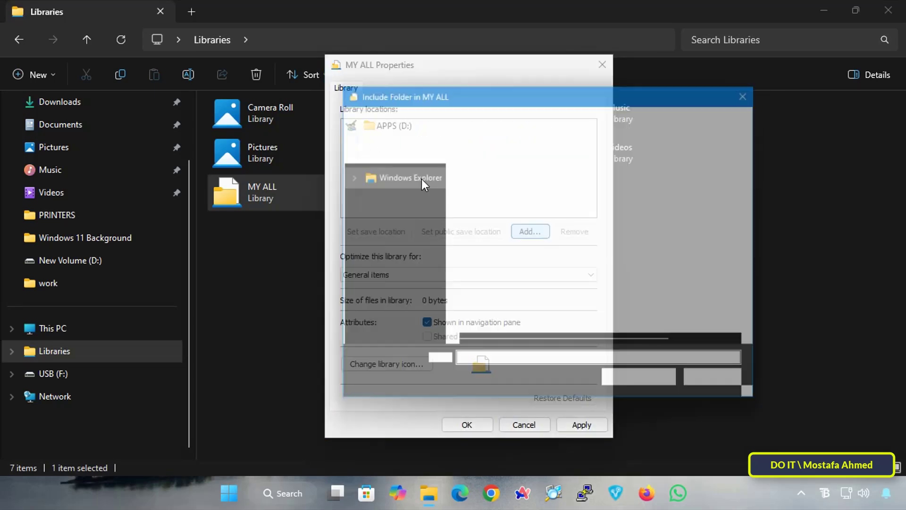
pyautogui.press('BackSpace')
pyautogui.click(479, 333)
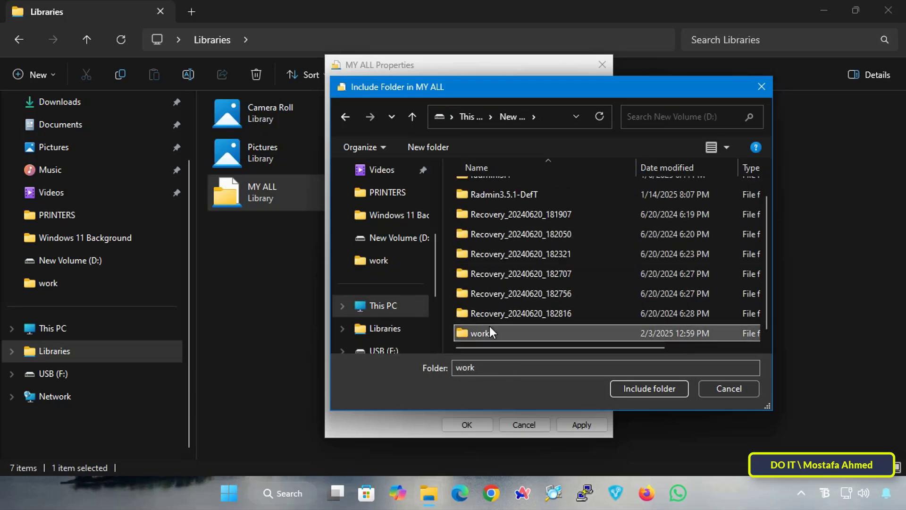
pyautogui.click(650, 388)
# Include Downloads and the mostafa ahmed folder in MY ALL, then apply and close its properties.
pyautogui.click(530, 232)
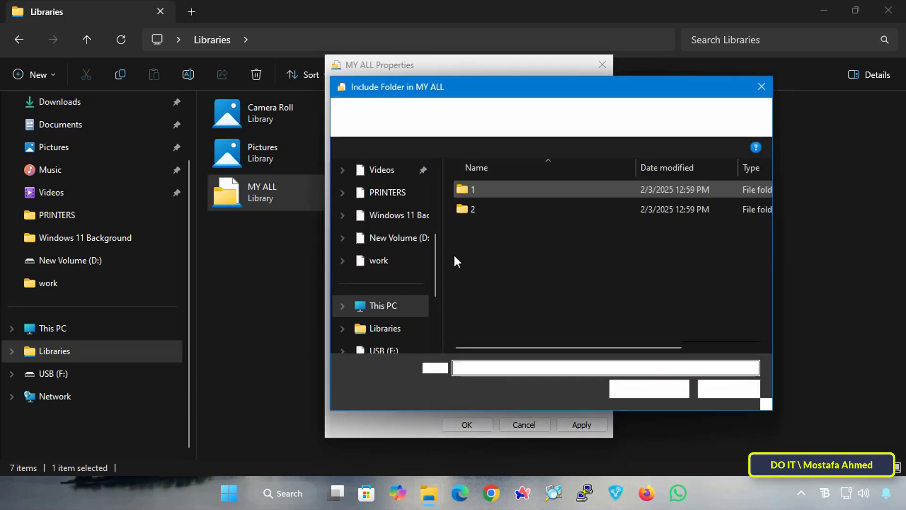
pyautogui.press('BackSpace')
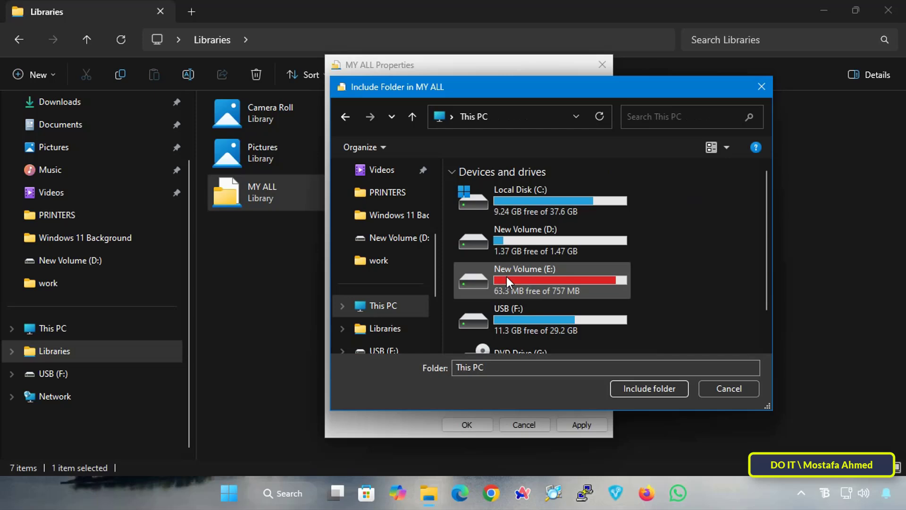
pyautogui.press('BackSpace')
pyautogui.click(527, 292)
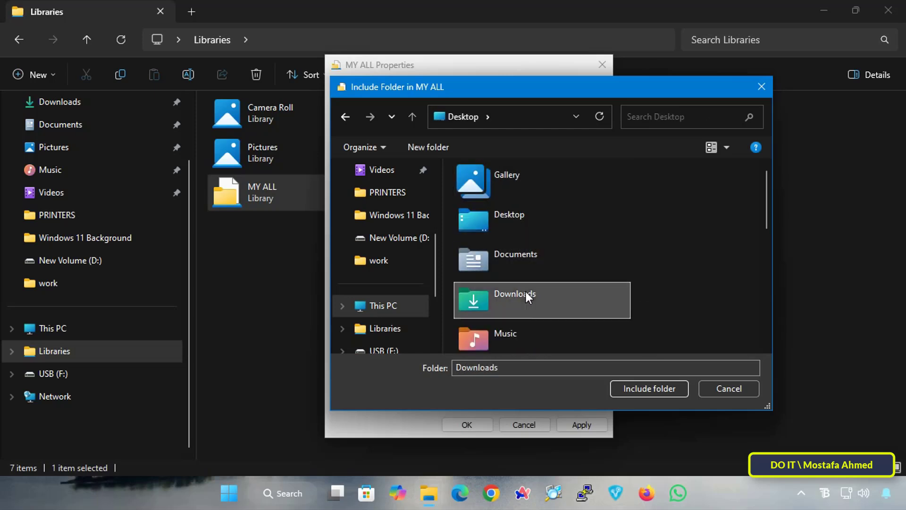
pyautogui.click(633, 386)
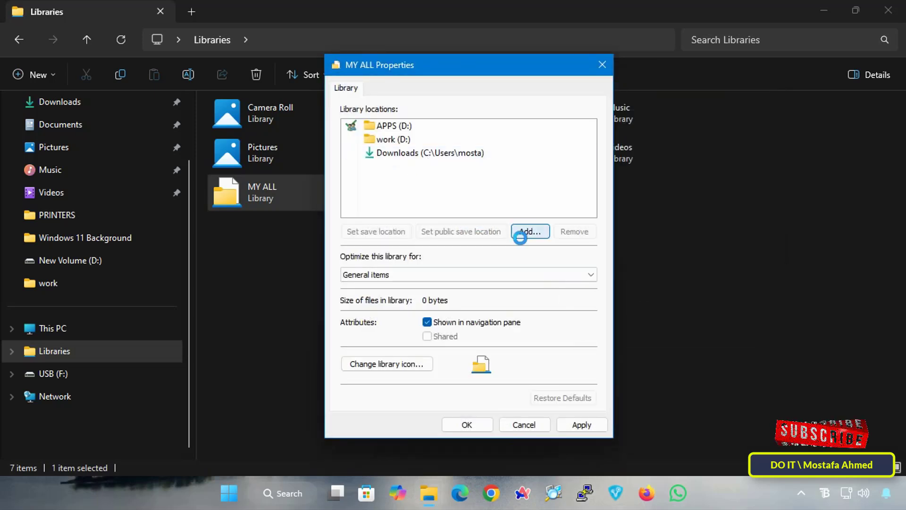
pyautogui.click(530, 232)
pyautogui.scroll(-3, 558, 274)
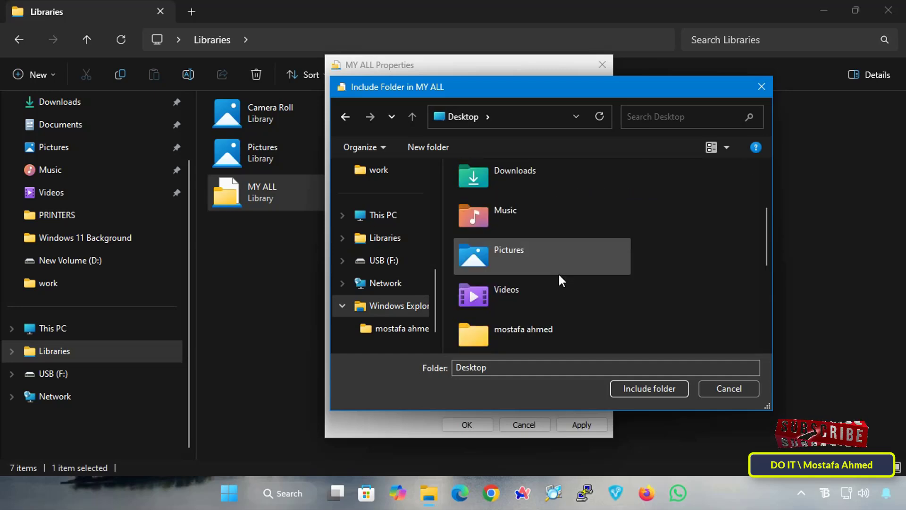
pyautogui.click(542, 252)
pyautogui.click(650, 388)
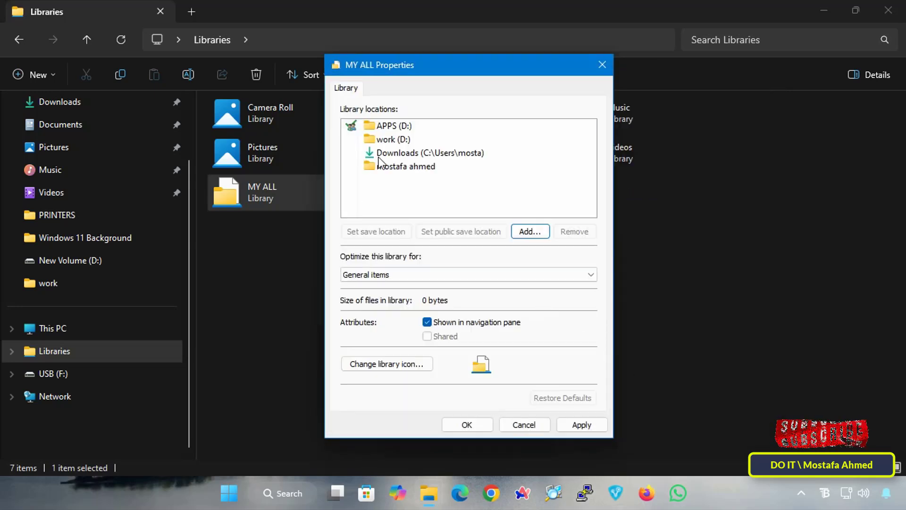
pyautogui.click(582, 425)
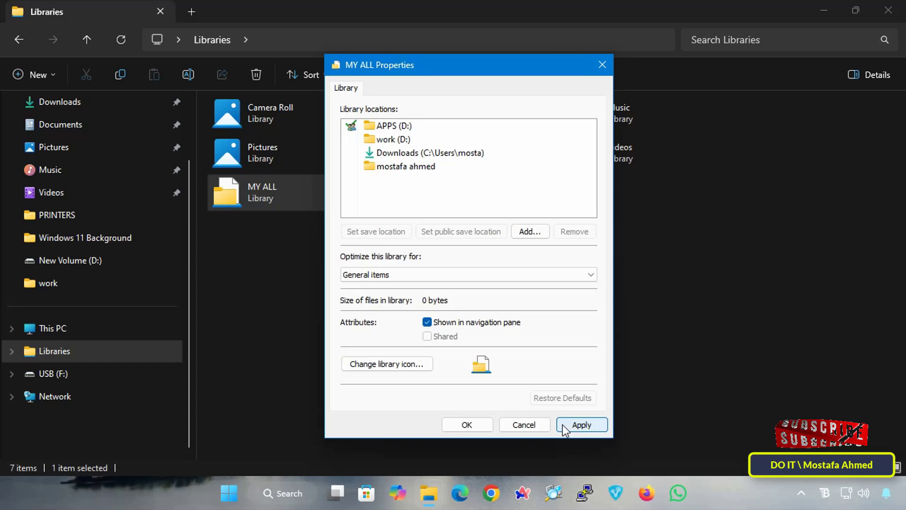
pyautogui.click(468, 424)
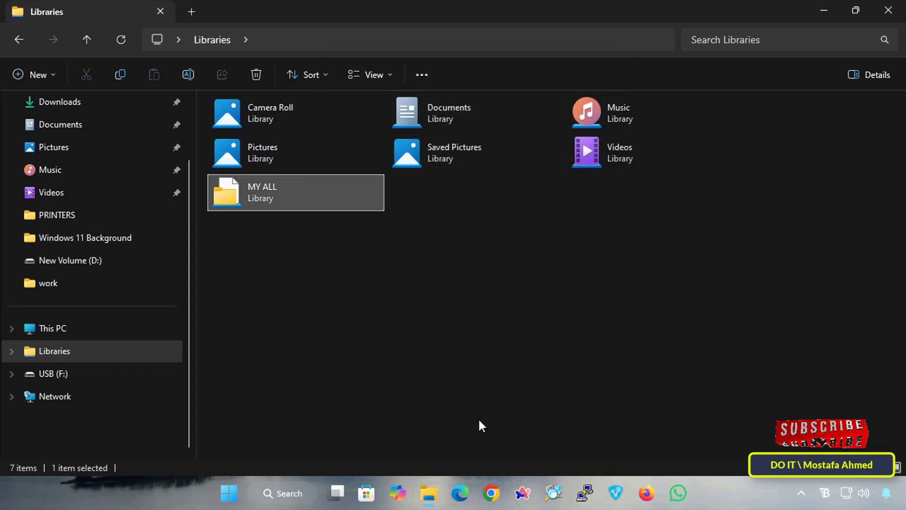
pyautogui.doubleClick(291, 193)
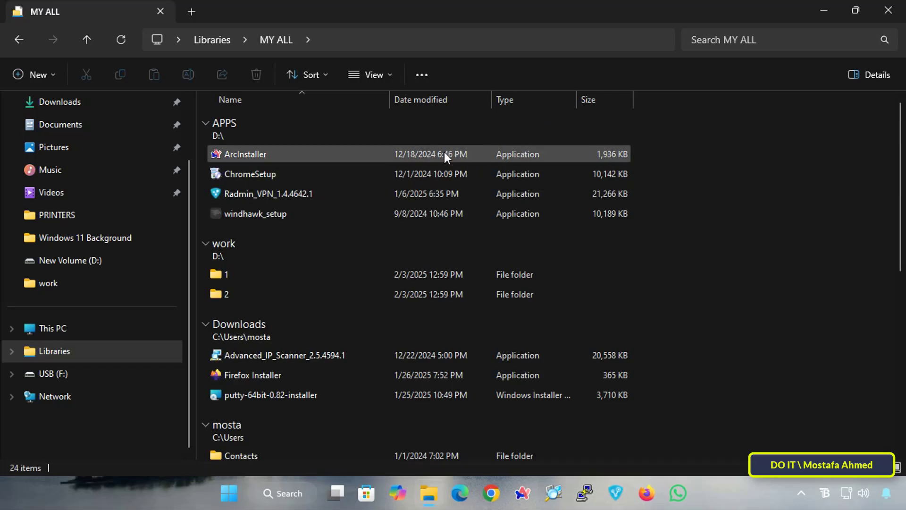
pyautogui.scroll(-1, 348, 225)
pyautogui.scroll(-2, 351, 233)
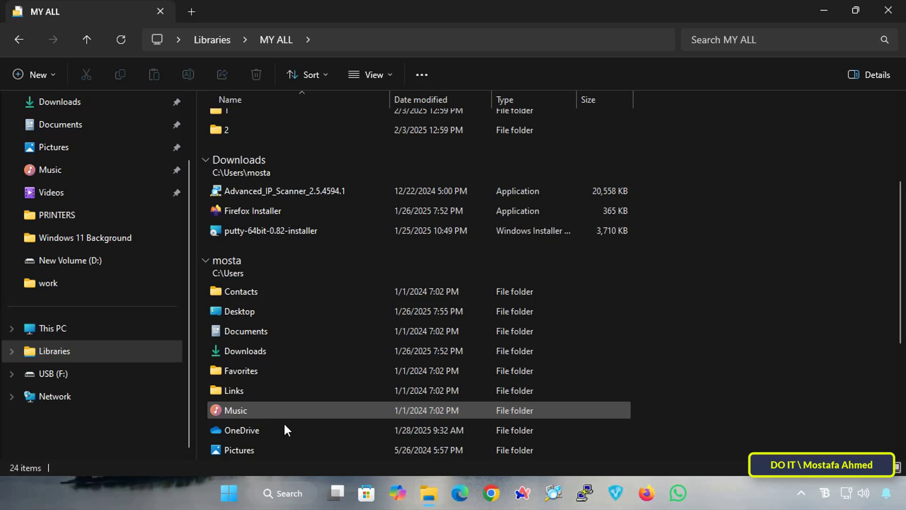
pyautogui.scroll(-2, 273, 338)
pyautogui.scroll(1, 272, 418)
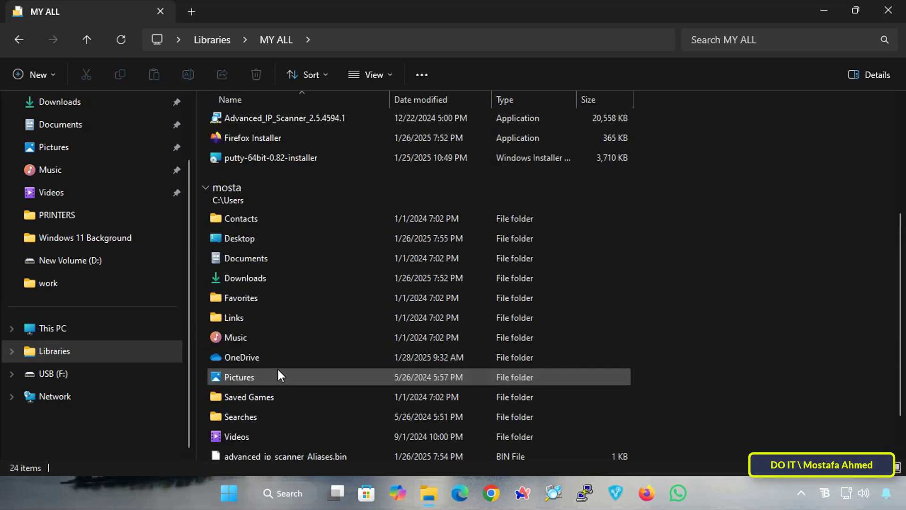
pyautogui.scroll(3, 835, 290)
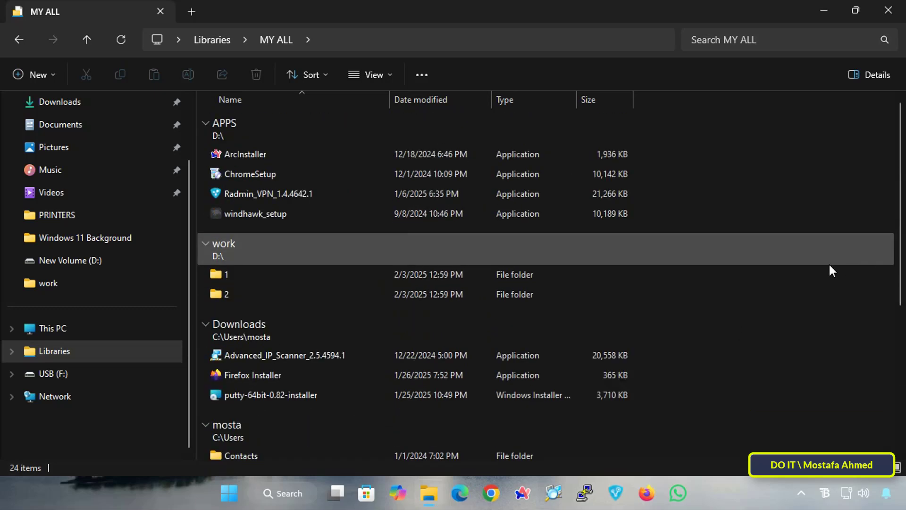
pyautogui.hotkey('alt', 'Left')
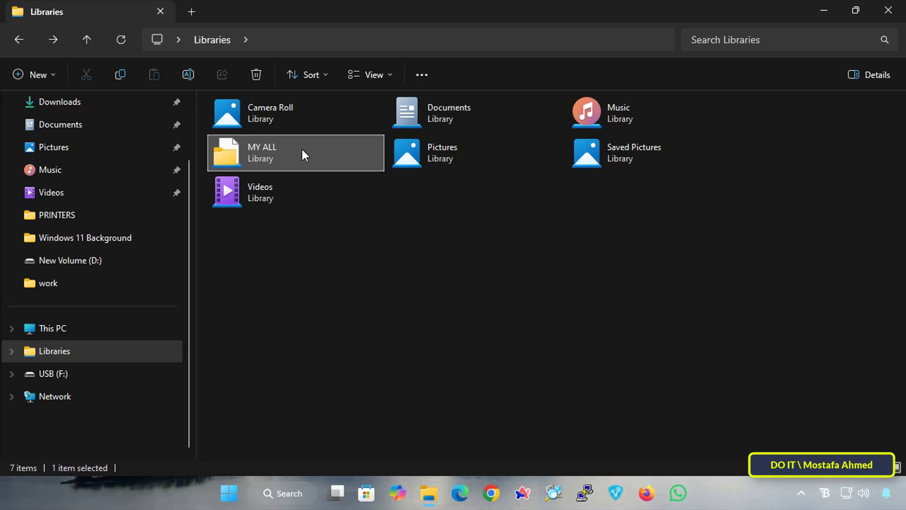
# Change MY ALL's library icon to the red no-entry symbol via its properties and apply it.
pyautogui.rightClick(303, 154)
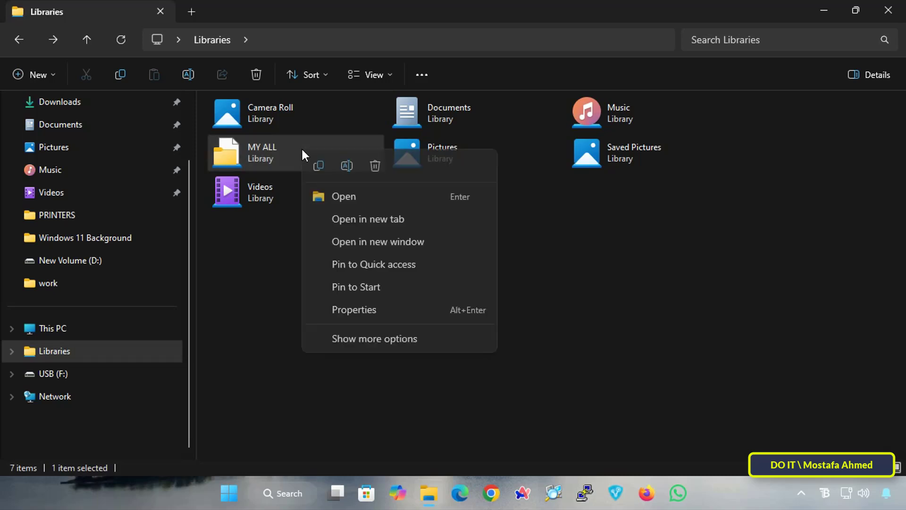
pyautogui.click(352, 315)
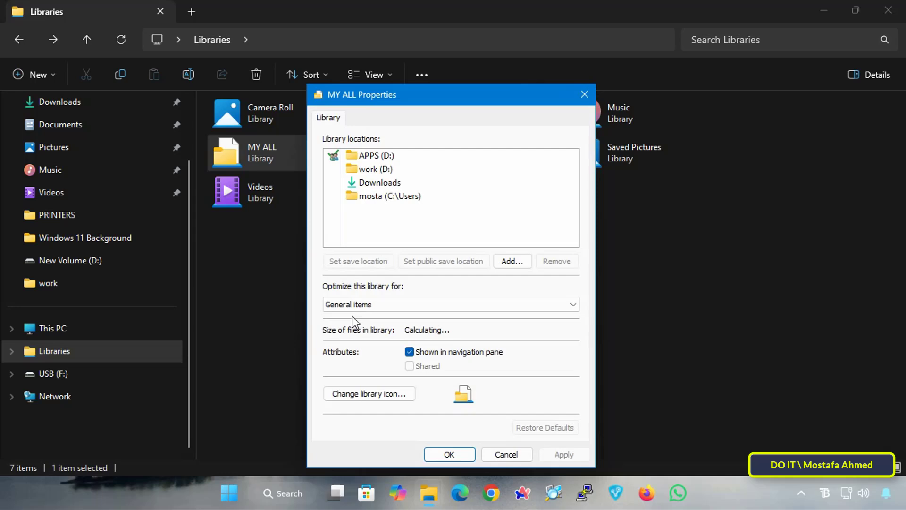
pyautogui.click(402, 393)
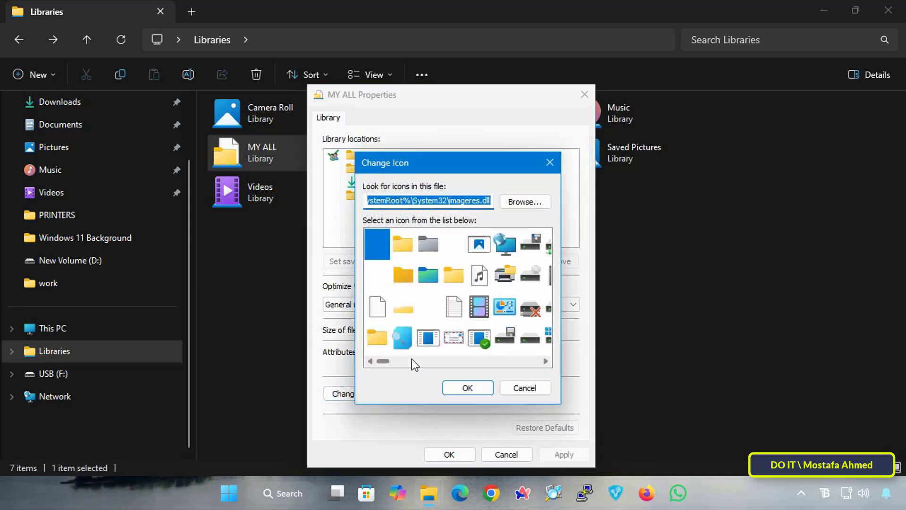
pyautogui.moveTo(383, 359); pyautogui.dragTo(463, 362)
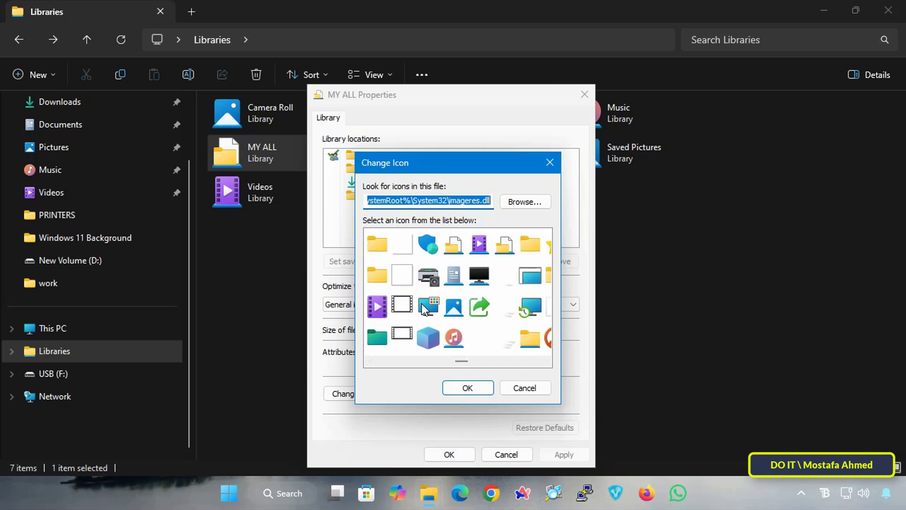
pyautogui.click(531, 306)
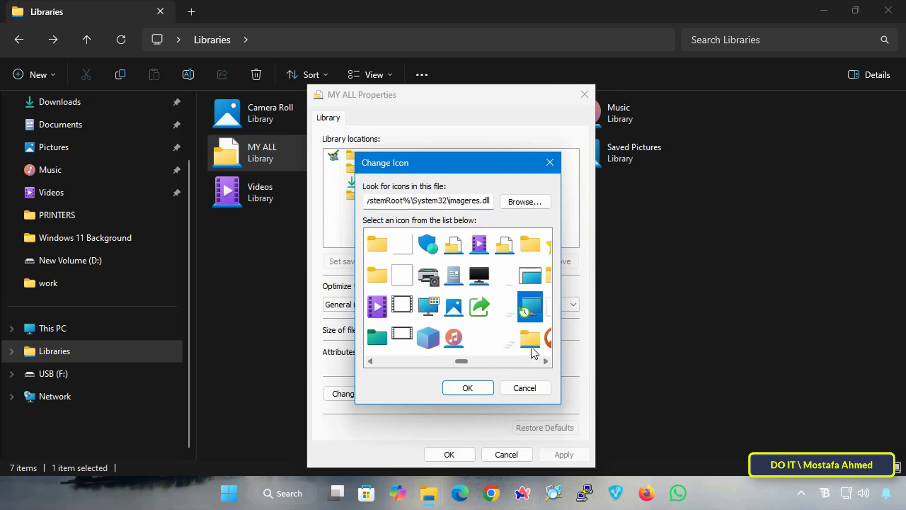
pyautogui.scroll(-2, 497, 305)
pyautogui.moveTo(545, 360); pyautogui.dragTo(467, 360)
pyautogui.click(468, 387)
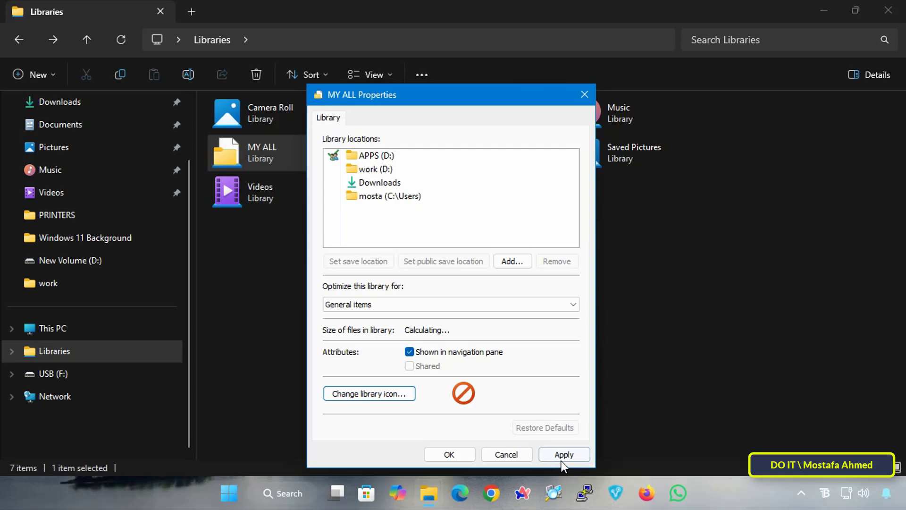
pyautogui.click(564, 455)
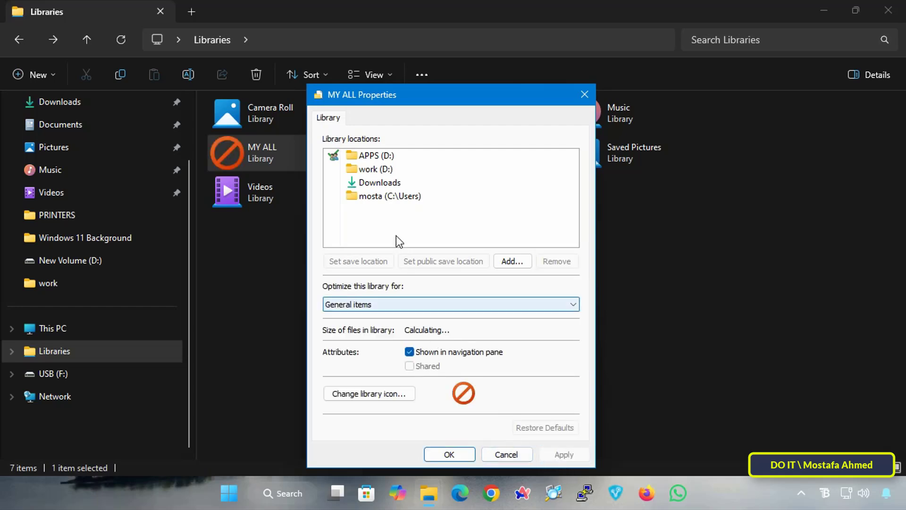
# Remove the mosta (C:\Users) location from MY ALL, then apply and close the properties.
pyautogui.click(387, 195)
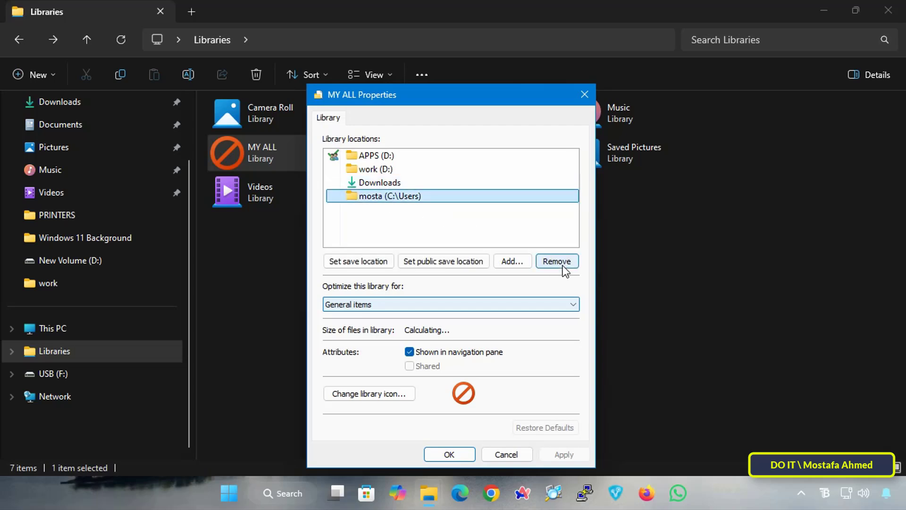
pyautogui.click(557, 261)
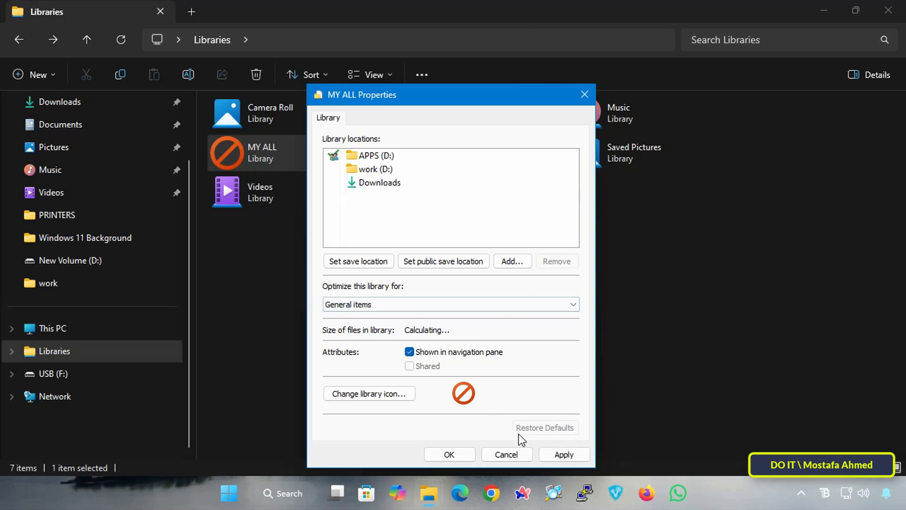
pyautogui.click(564, 454)
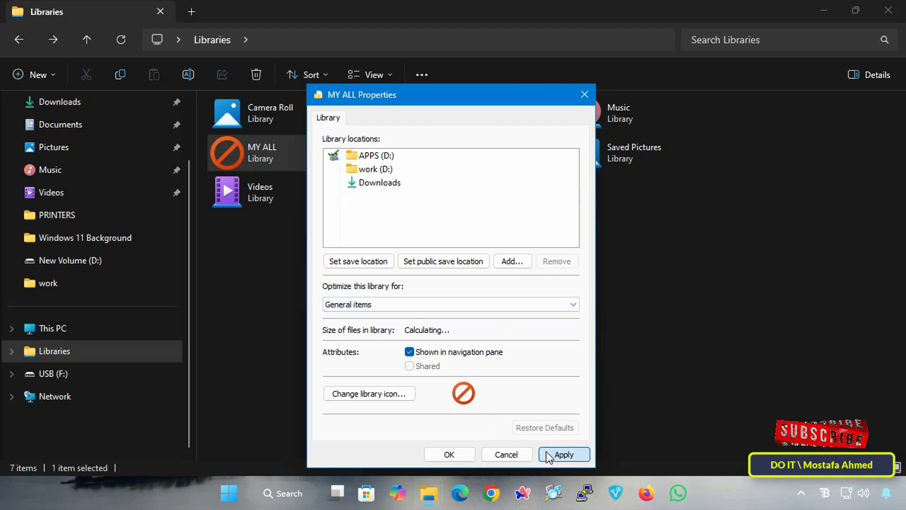
pyautogui.click(448, 453)
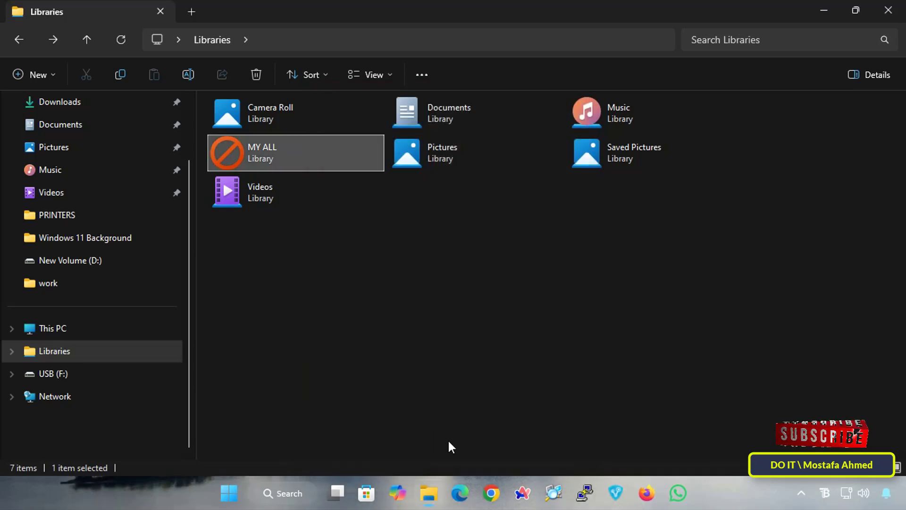
# Go into the MY ALL library listing APPS, work and Downloads contents.
pyautogui.doubleClick(312, 159)
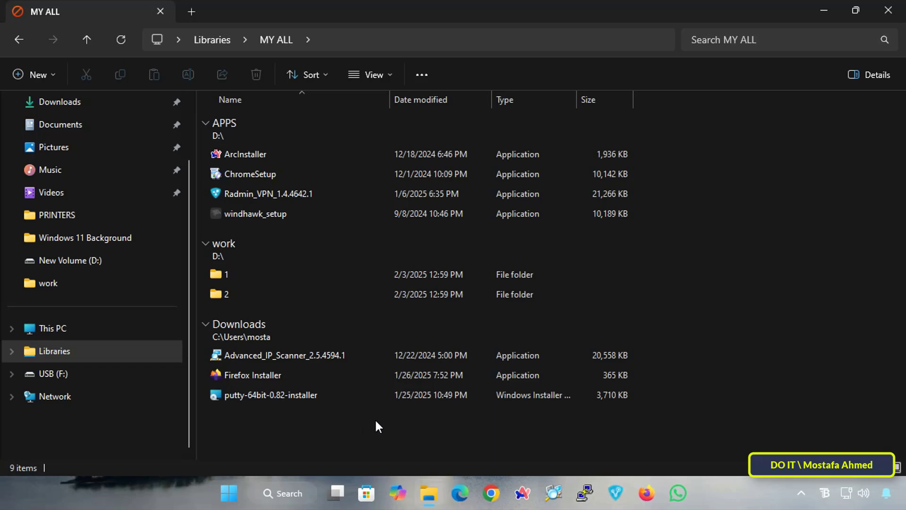
# Close the File Explorer window, leaving the desktop showing.
pyautogui.click(889, 11)
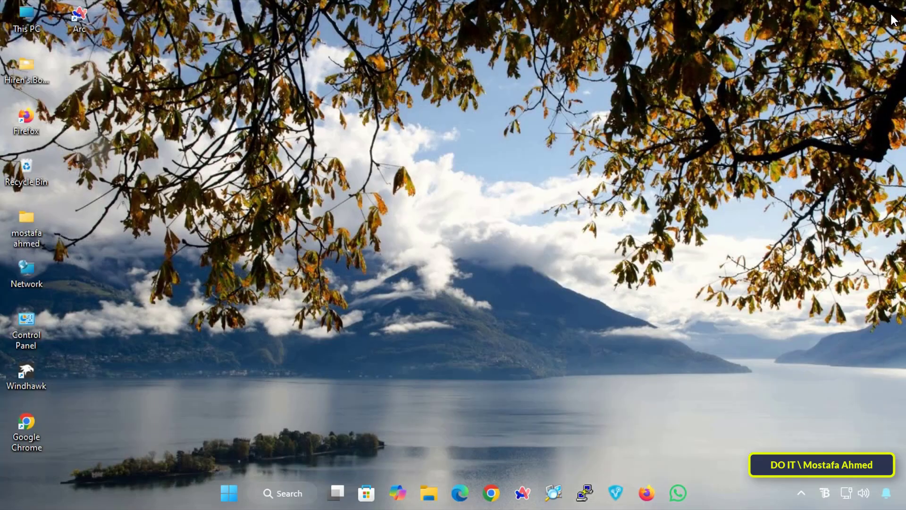